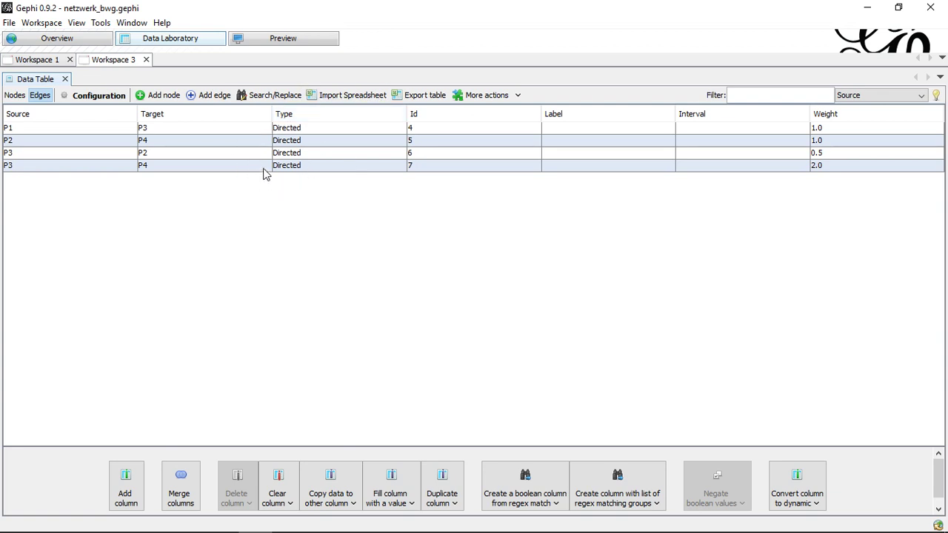
Step: Switch to Workspace 1 to show its table of numbered undirected weighted edges
left_click(45, 60)
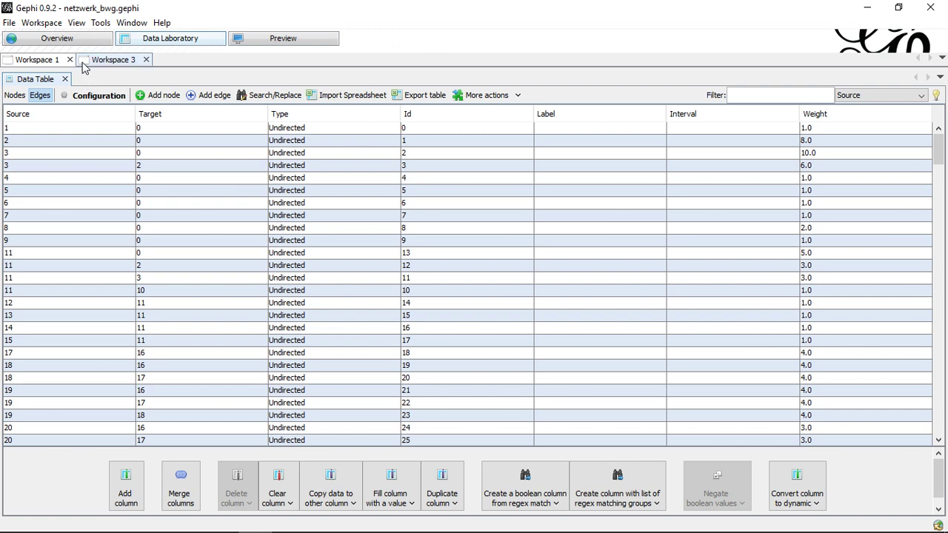
Step: Open the Statistics panel from the Window menu
left_click(129, 25)
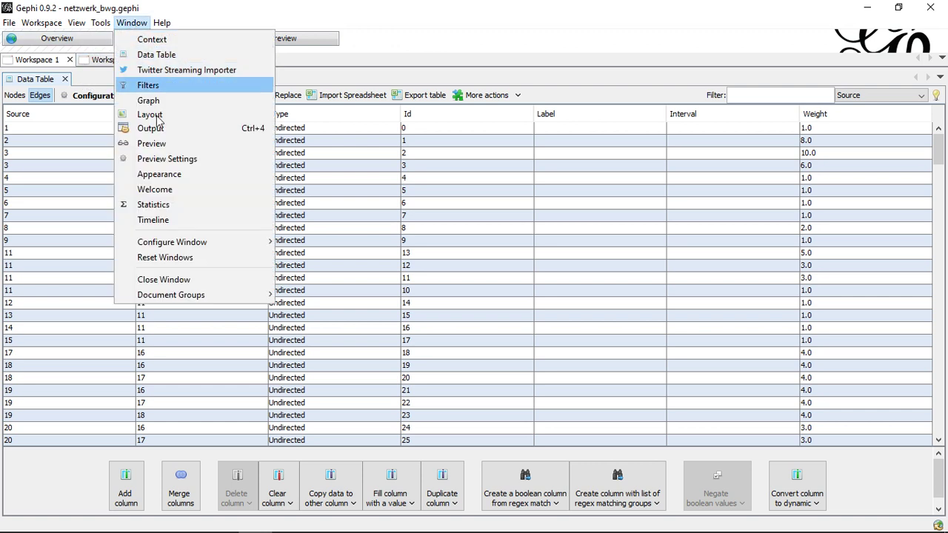
left_click(153, 205)
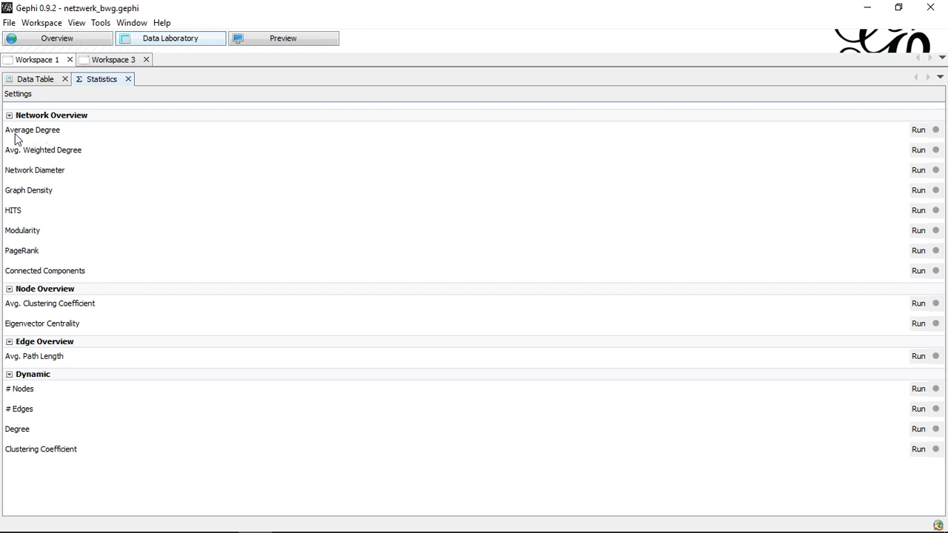
Step: Run Average Degree for Workspace 1 (6.597), close its report and return to the Data Table
left_click(920, 129)
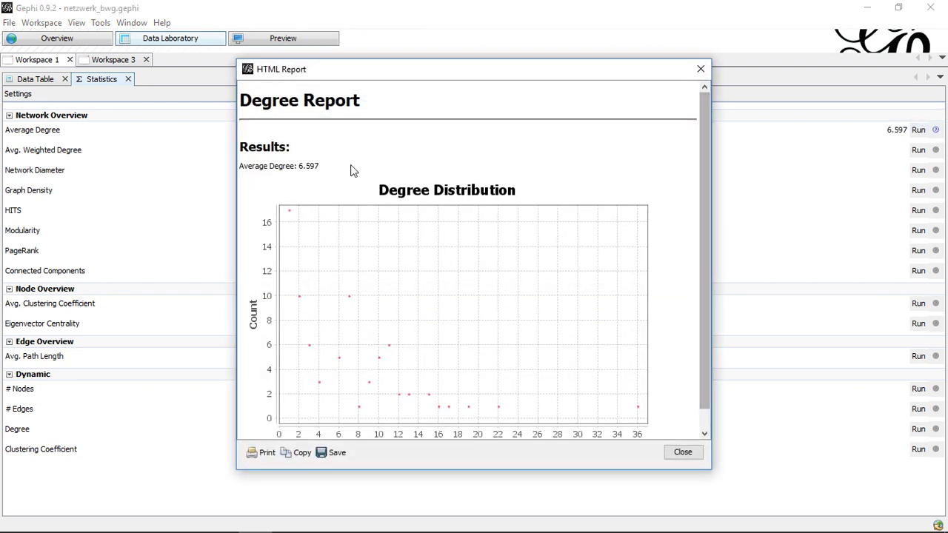
scroll(392, 187, "down", 1)
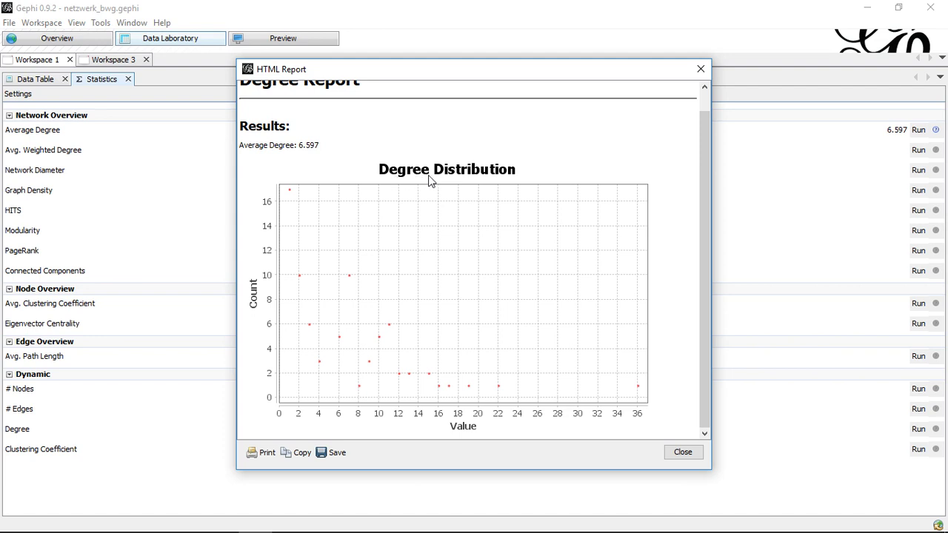
left_click(700, 69)
left_click(45, 80)
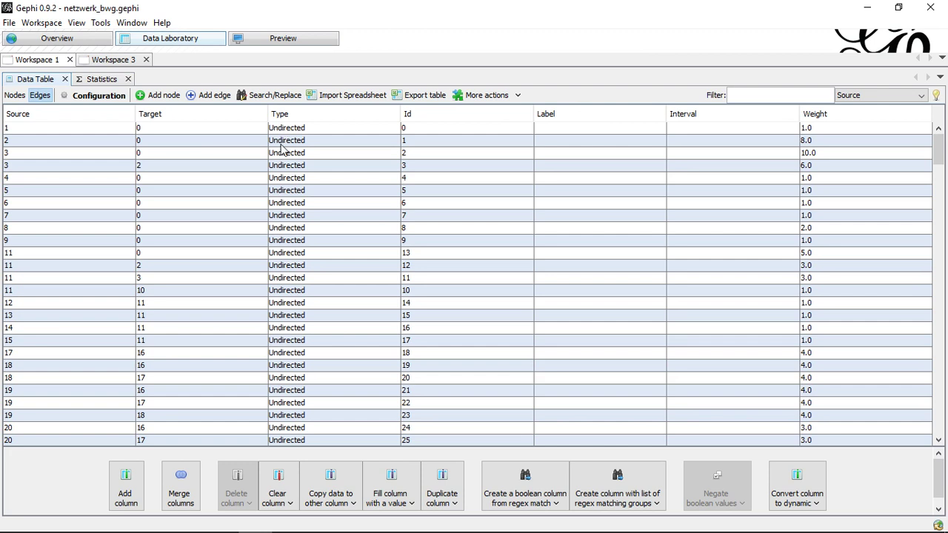
Step: Show Workspace 1's node table with its new Degree column, Valjean topping at 36
left_click(15, 95)
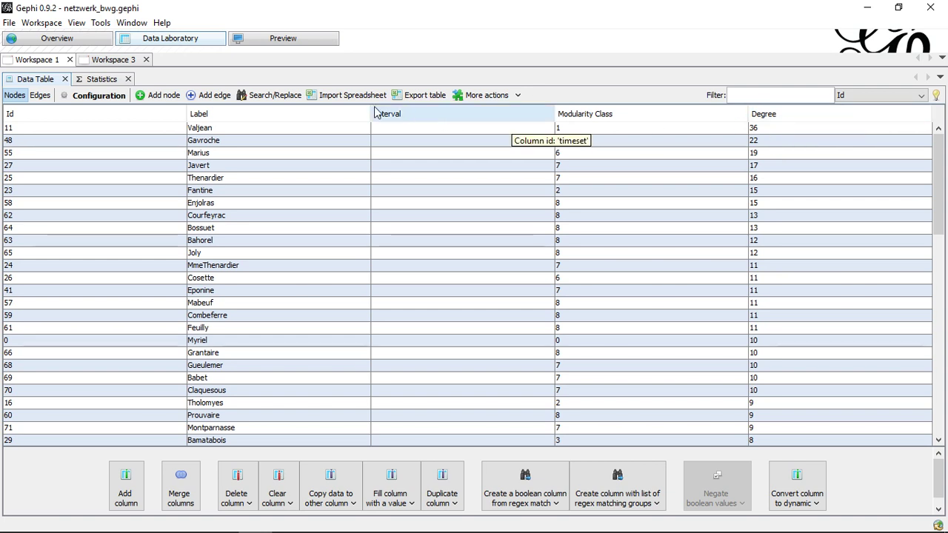
Step: Switch to Workspace 3, view its edge table and go to the Statistics panel
left_click(115, 61)
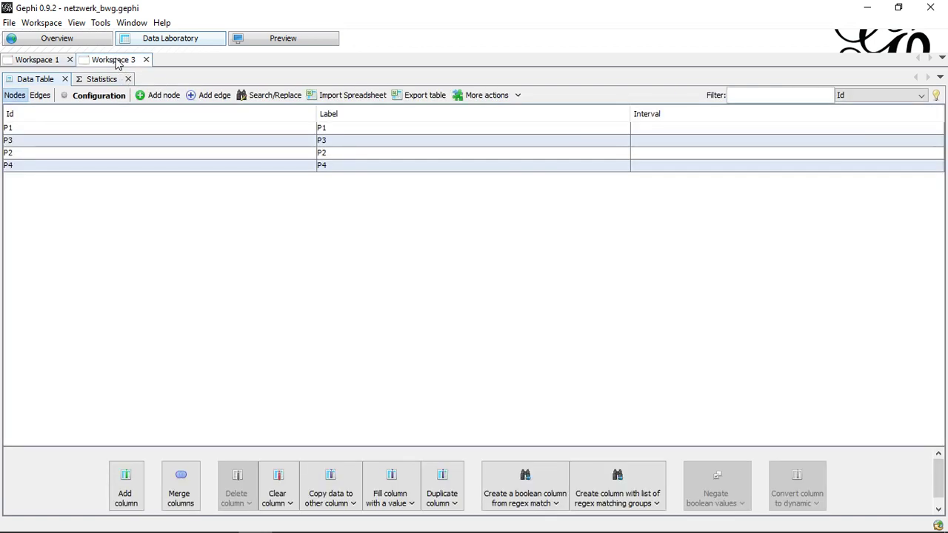
left_click(40, 95)
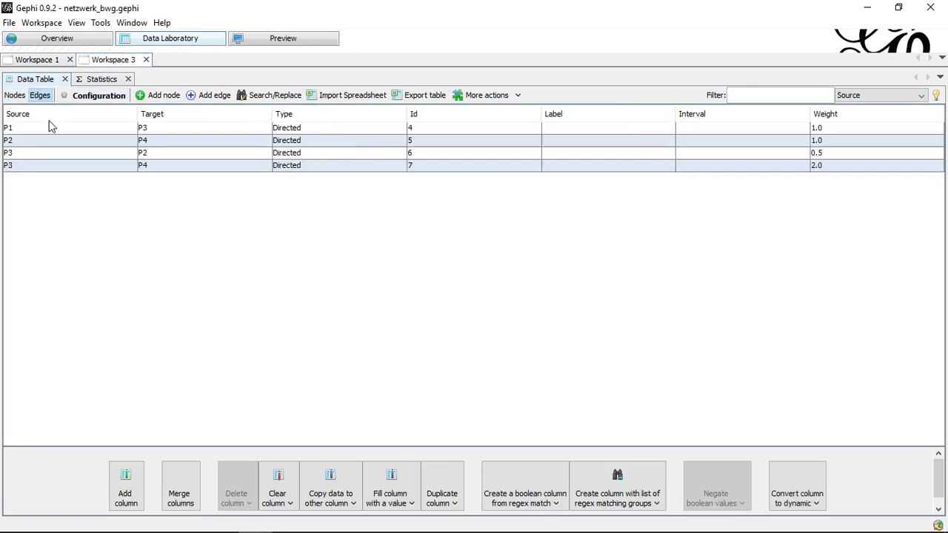
left_click(102, 80)
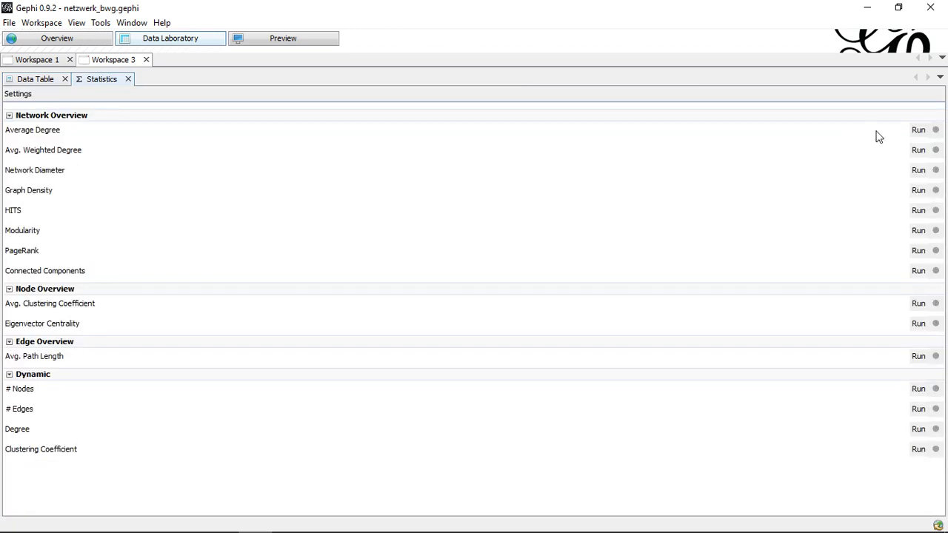
Step: Run Average Degree for Workspace 3 (1.000), close the report and return to the Data Table
left_click(919, 130)
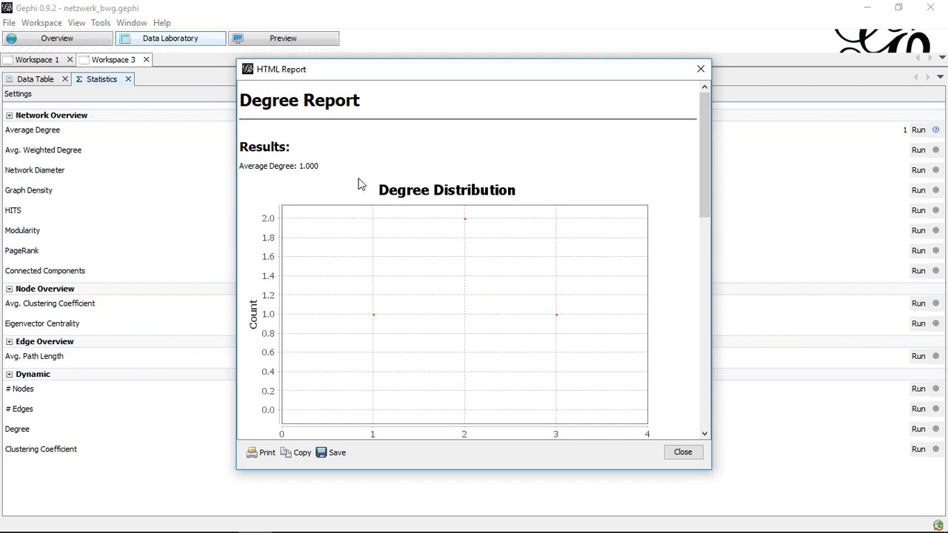
scroll(437, 201, "down", 10)
scroll(438, 200, "up", 2)
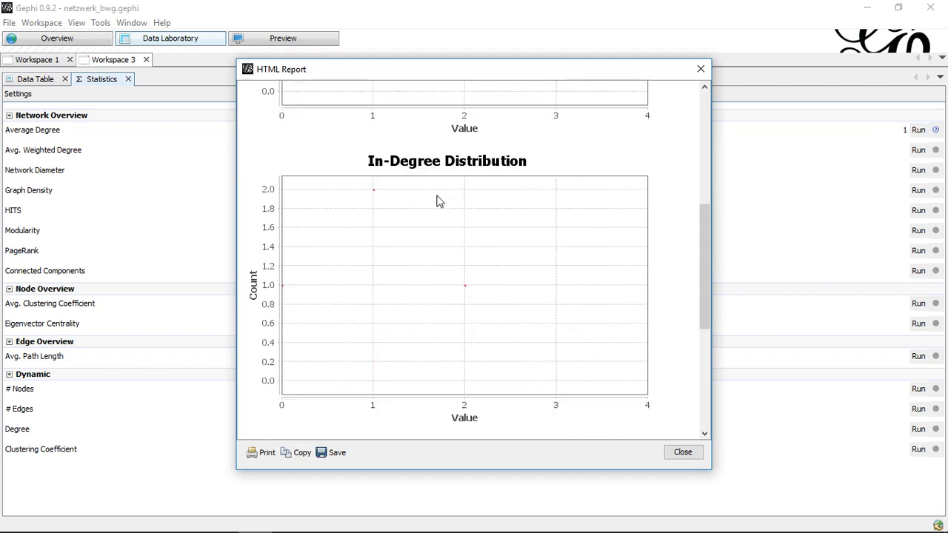
scroll(438, 201, "down", 5)
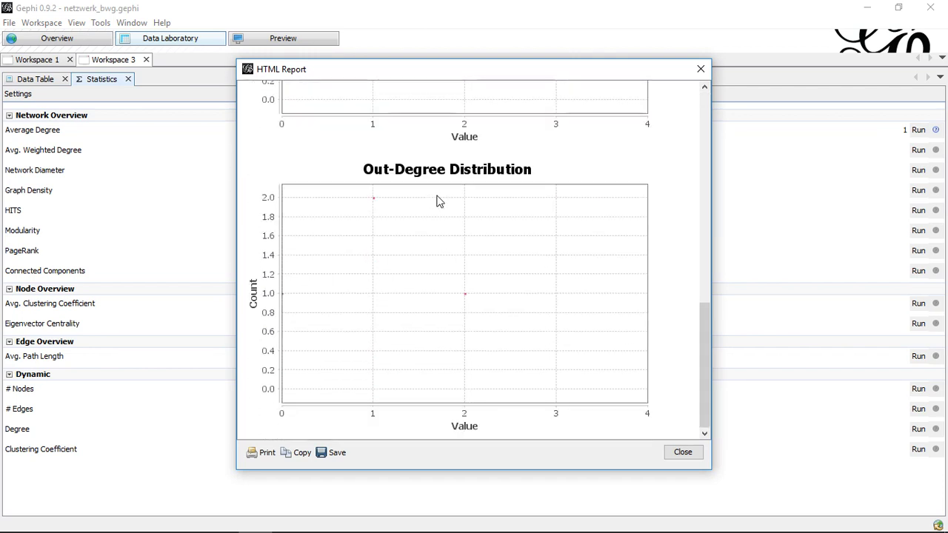
left_click(700, 69)
left_click(43, 80)
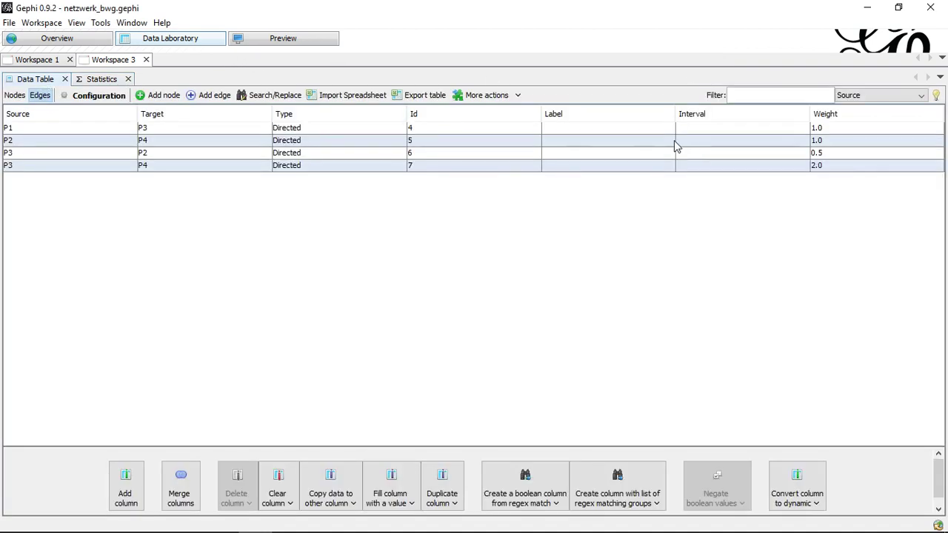
Step: Check Workspace 3's new In-Degree, Out-Degree and Degree node columns (P3 at 3) and return to Statistics
left_click(14, 95)
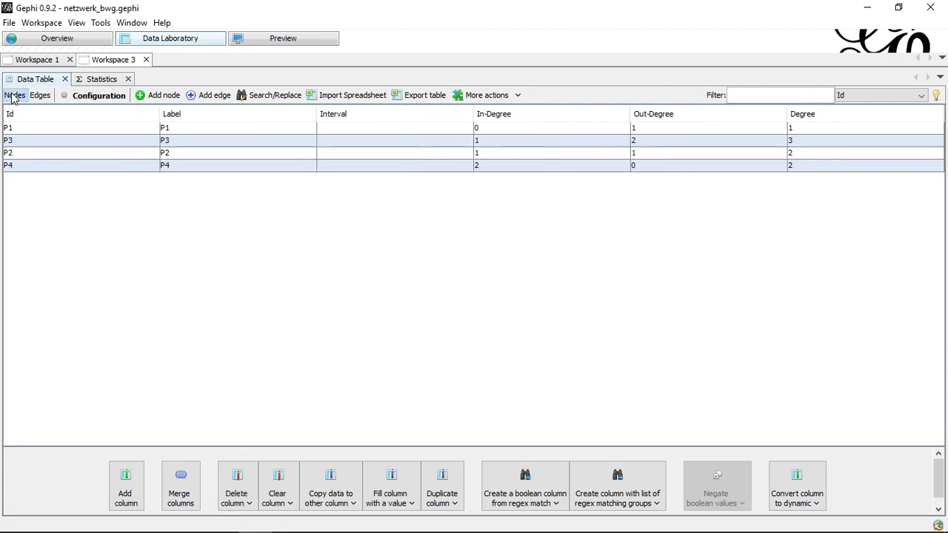
left_click(89, 82)
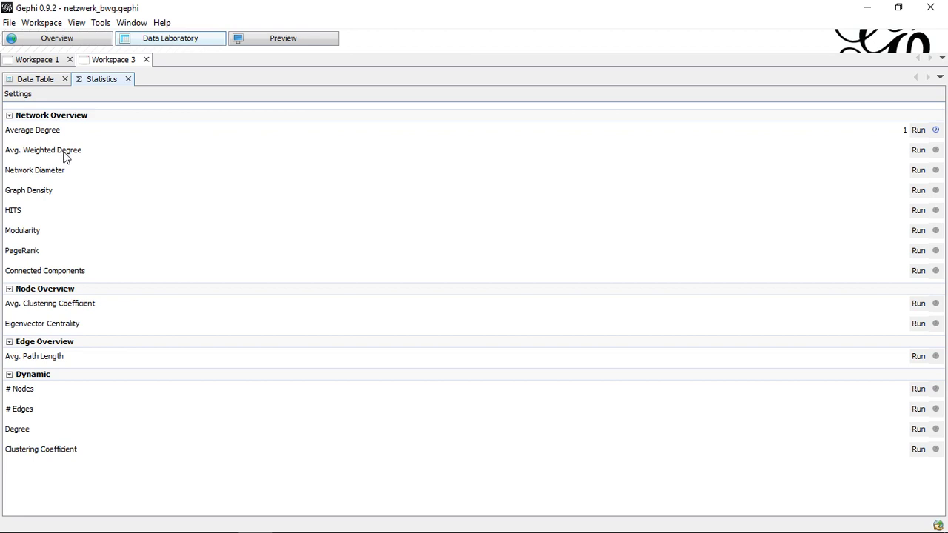
Step: Run Avg. Weighted Degree for Workspace 3 (1.125), close the report and return to the edges table
left_click(918, 150)
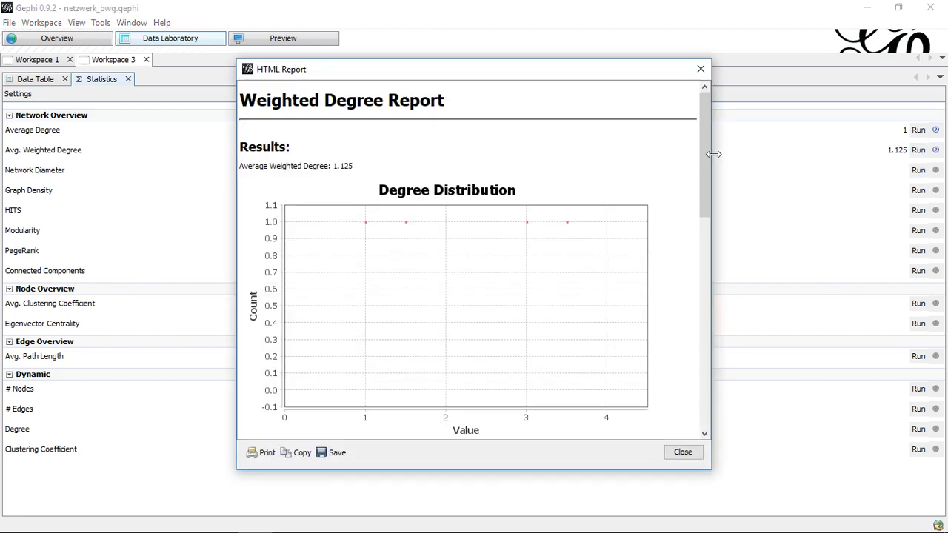
scroll(642, 153, "down", 10)
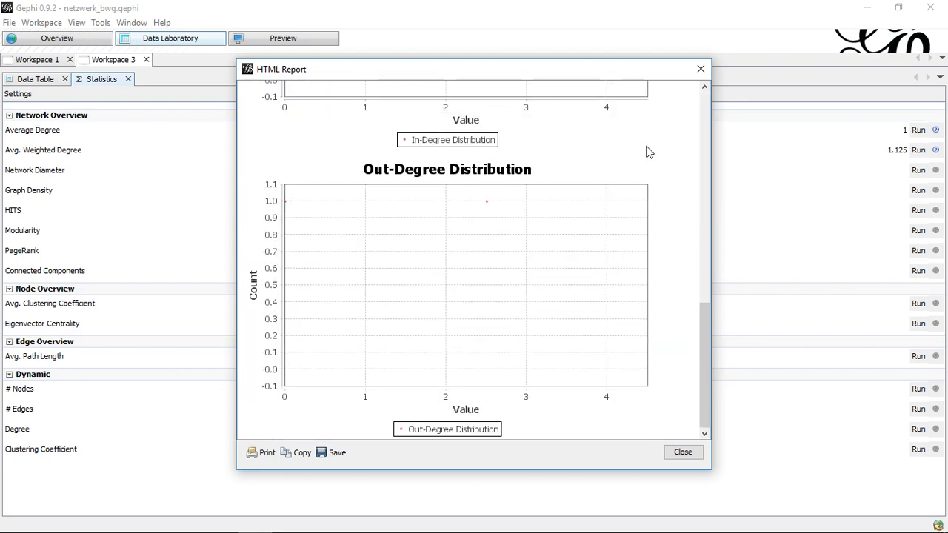
left_click(700, 69)
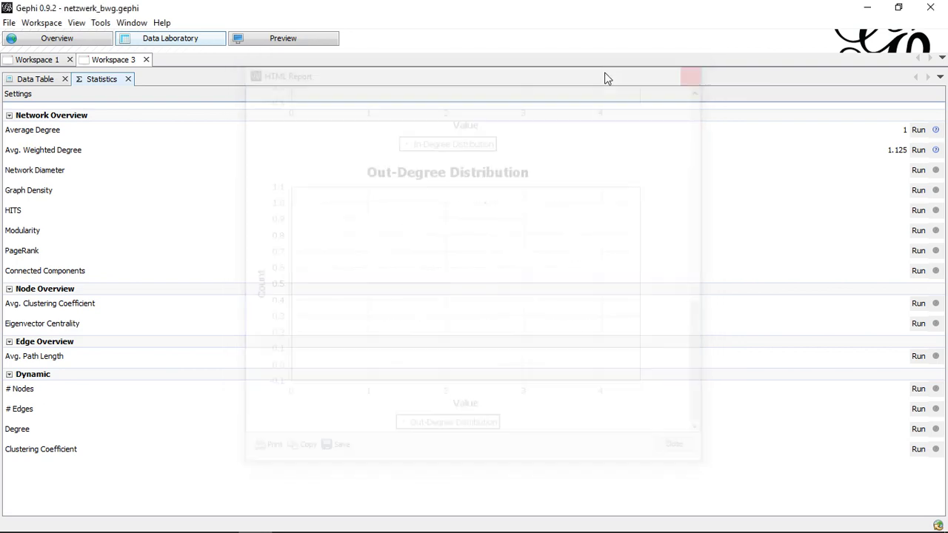
left_click(44, 79)
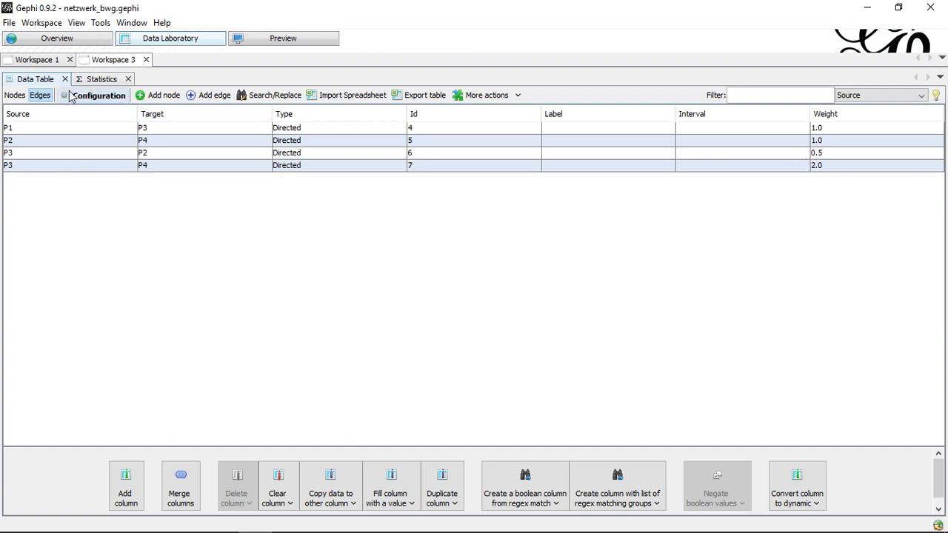
Step: Check Workspace 3's Weighted In-, Out- and Weighted Degree node columns, then switch to Workspace 1
left_click(14, 94)
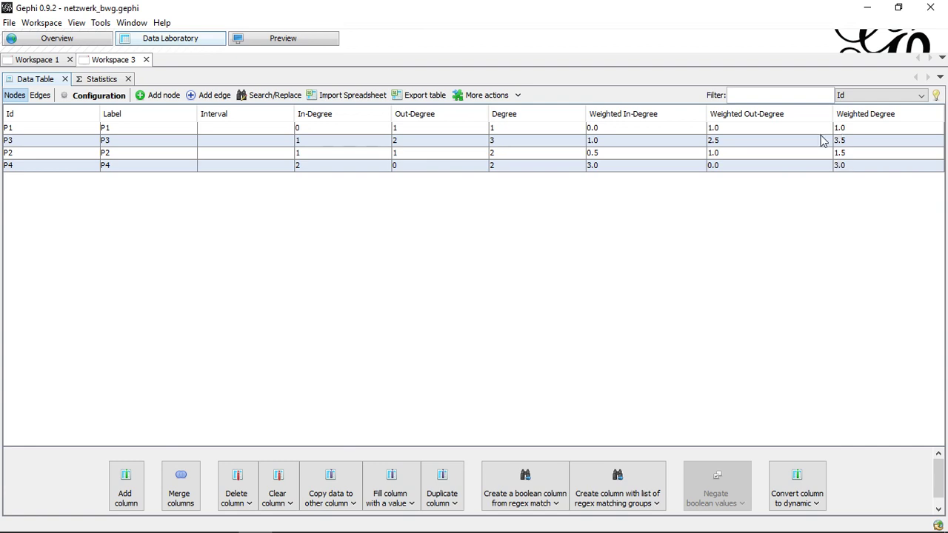
left_click(33, 63)
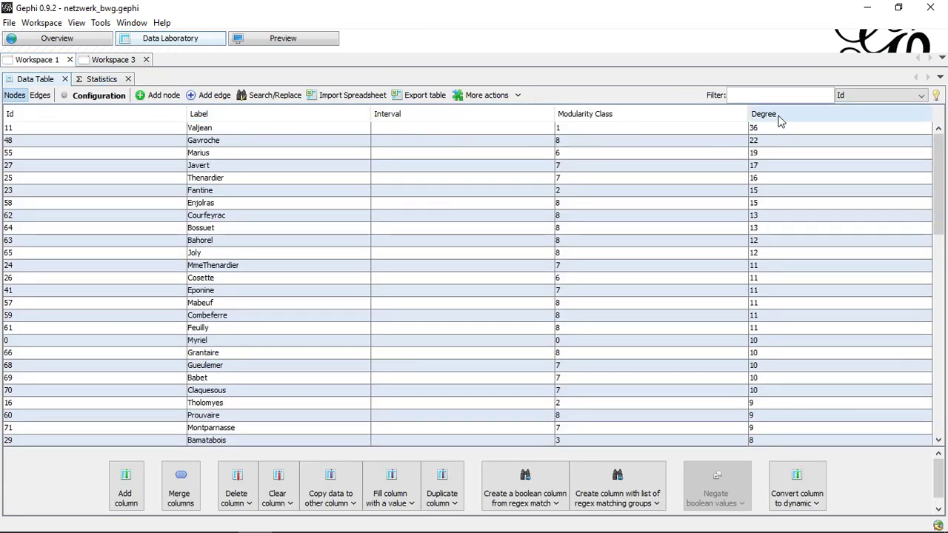
Step: Run Avg. Weighted Degree for Workspace 1 (21.299) and close its report
left_click(39, 94)
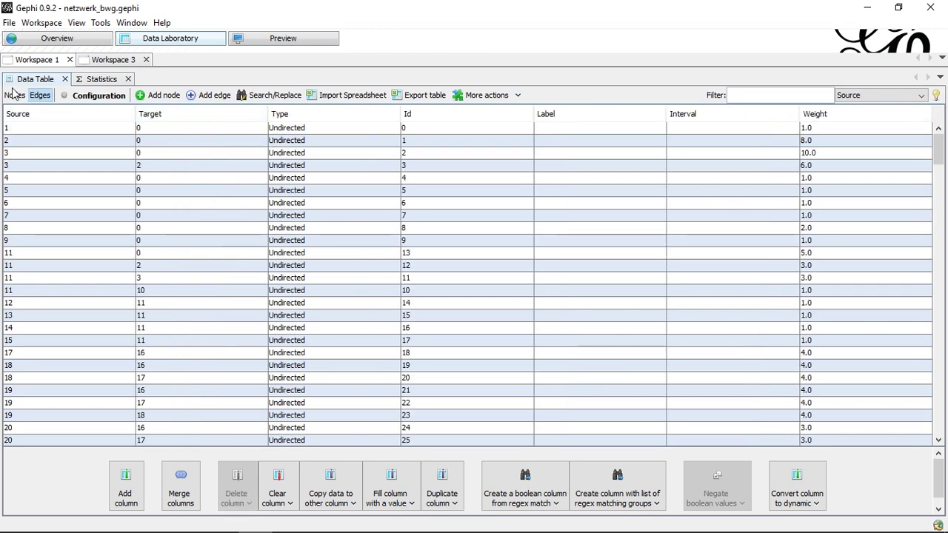
left_click(97, 79)
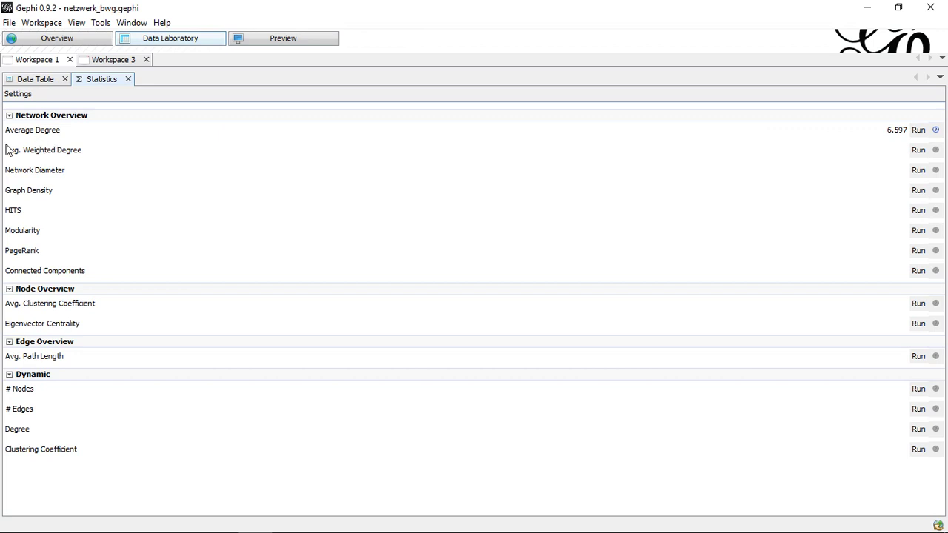
left_click(917, 150)
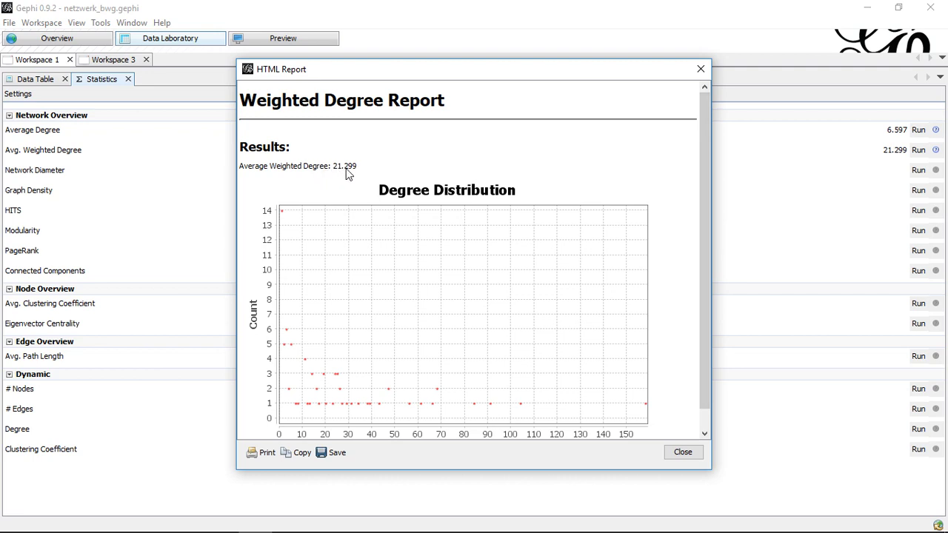
scroll(511, 201, "down", 1)
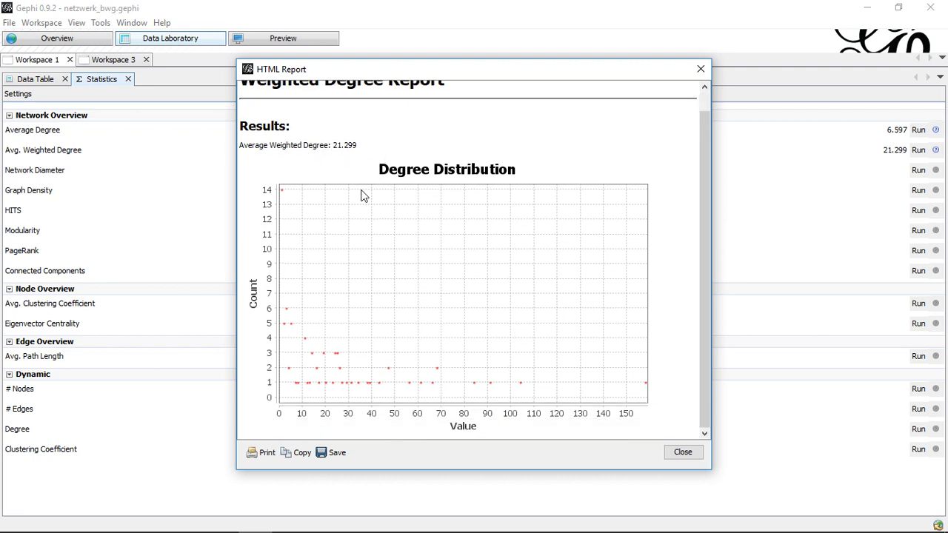
left_click(698, 70)
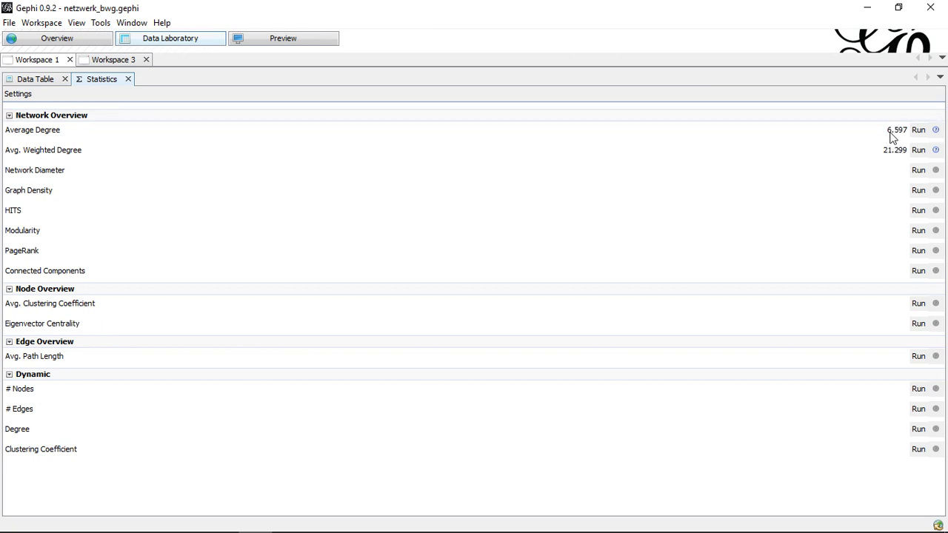
Step: Show Workspace 1's node table with the new Weighted Degree column, Valjean leading at 158.0
left_click(31, 80)
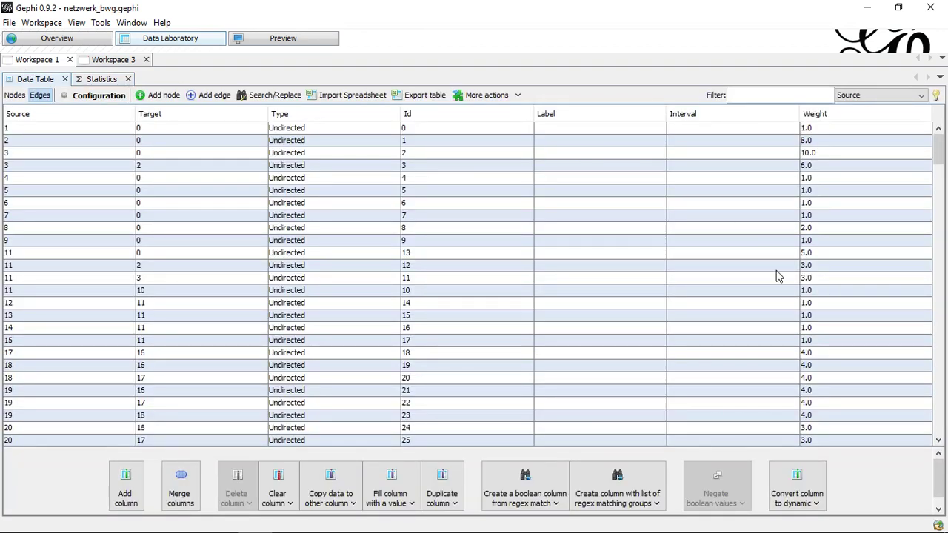
left_click(14, 95)
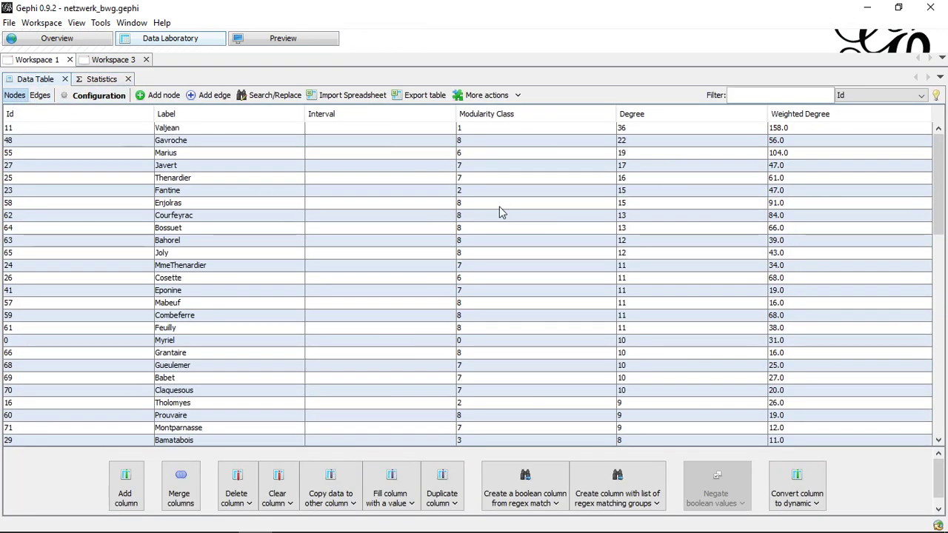